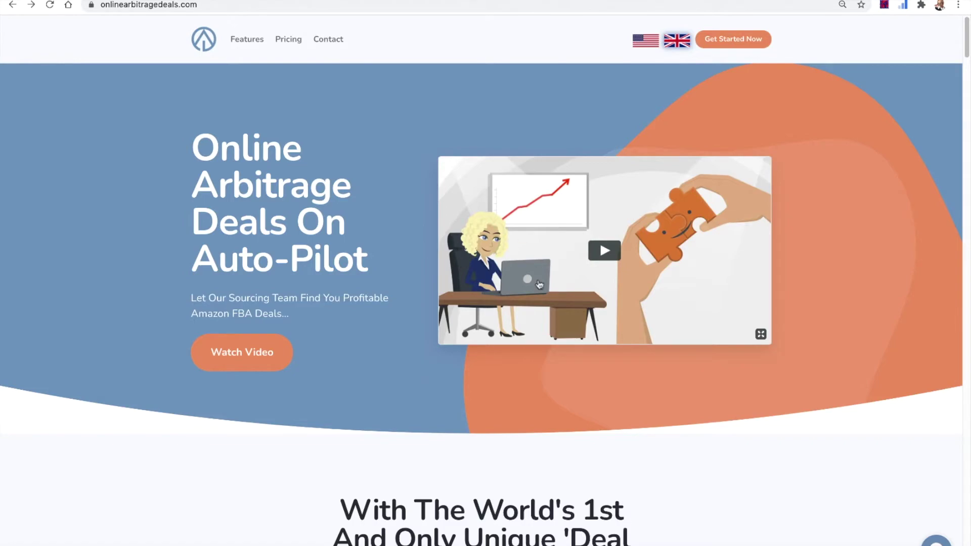
- Scroll down to the site footer and open the Deal Arbitrage link
scroll(461, 284, down, 15)
scroll(461, 294, down, 20)
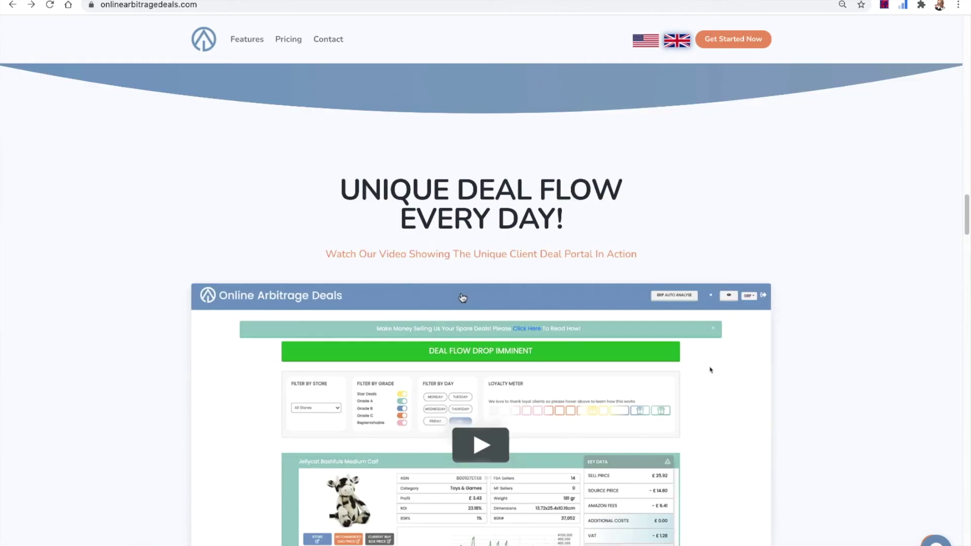
scroll(460, 293, down, 20)
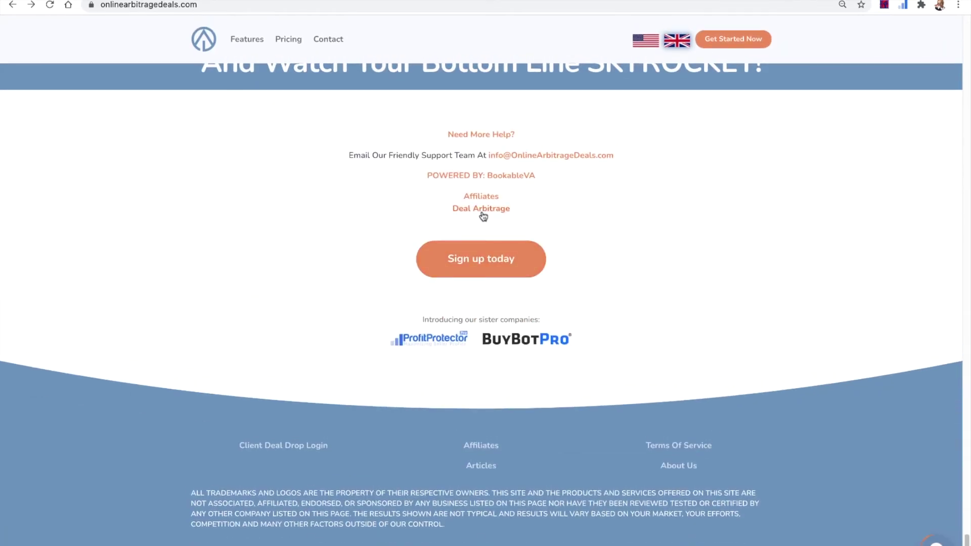
click(481, 212)
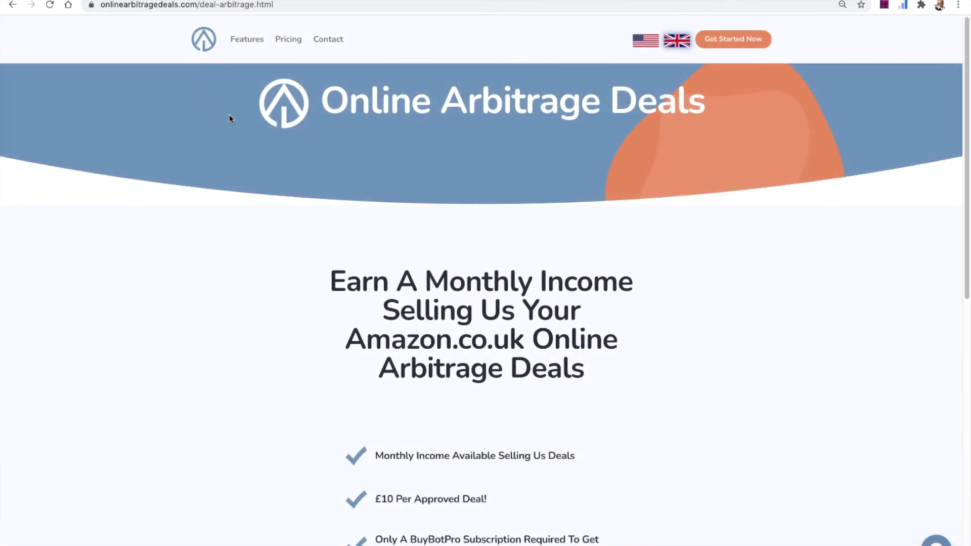
- Scroll down through the Deal Arbitrage page's content about selling Amazon.co.uk deals
scroll(329, 161, down, 1)
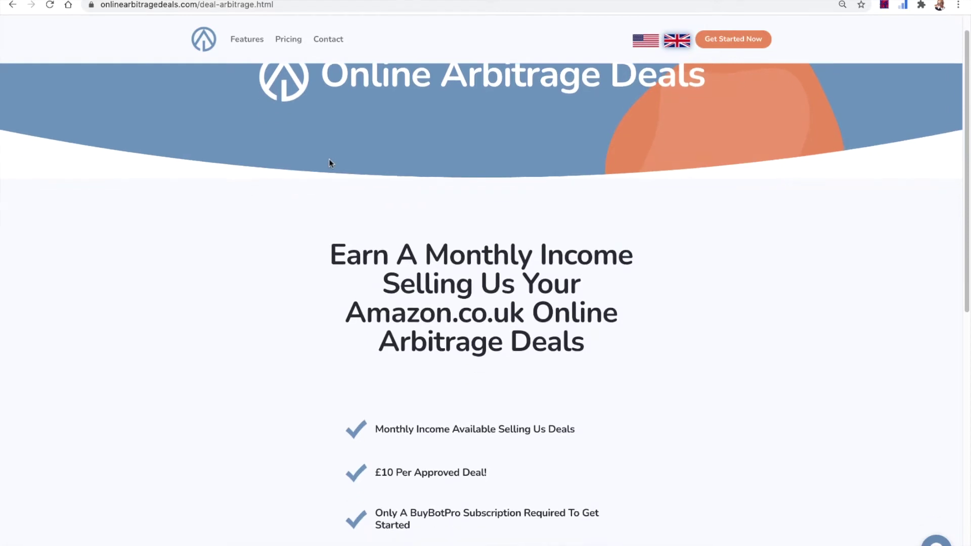
scroll(330, 162, down, 6)
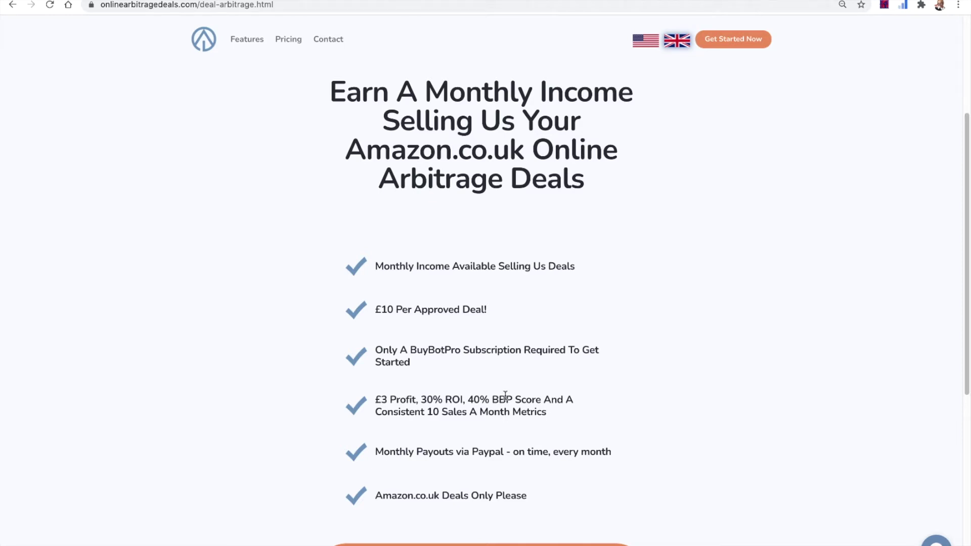
scroll(505, 396, down, 1)
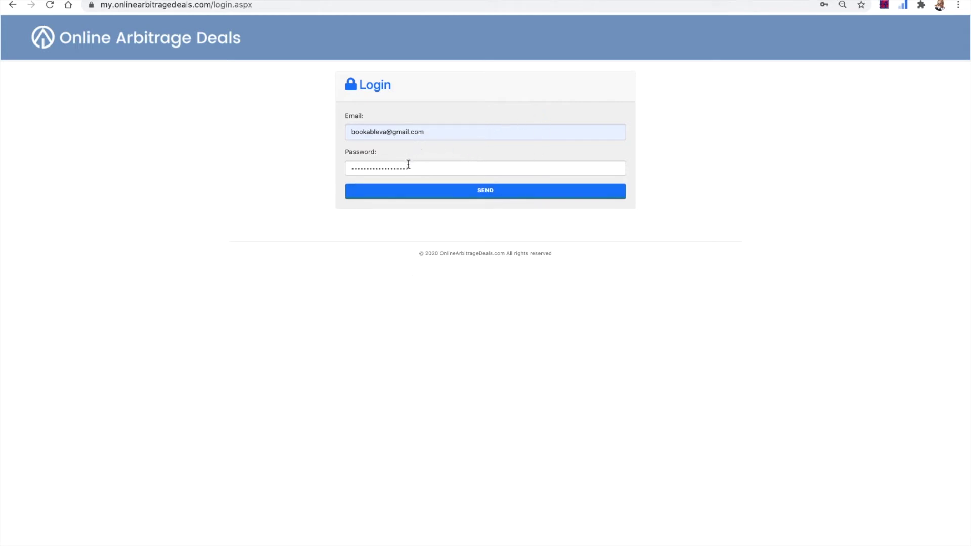
- Log in to the client portal and start a new deal entry form
click(484, 196)
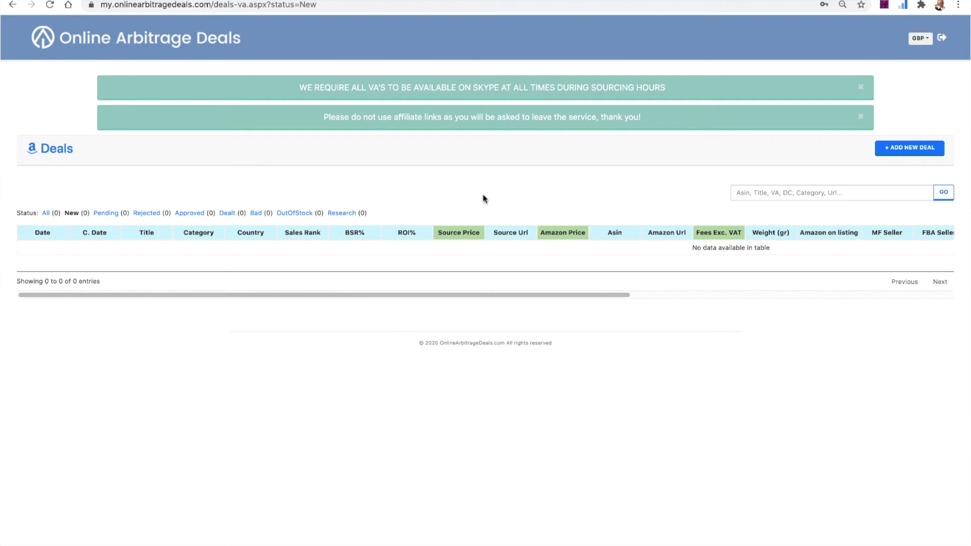
click(898, 157)
scroll(647, 197, down, 2)
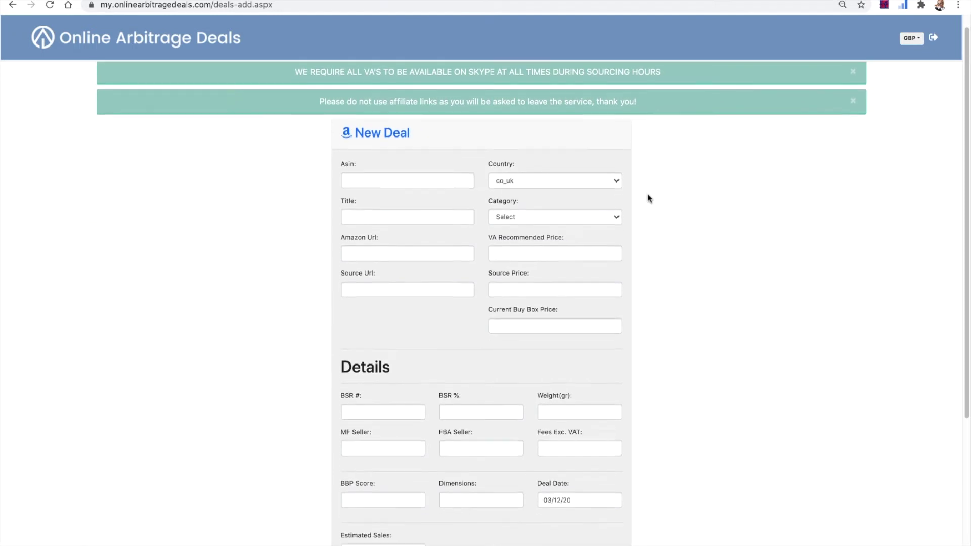
scroll(649, 198, down, 1)
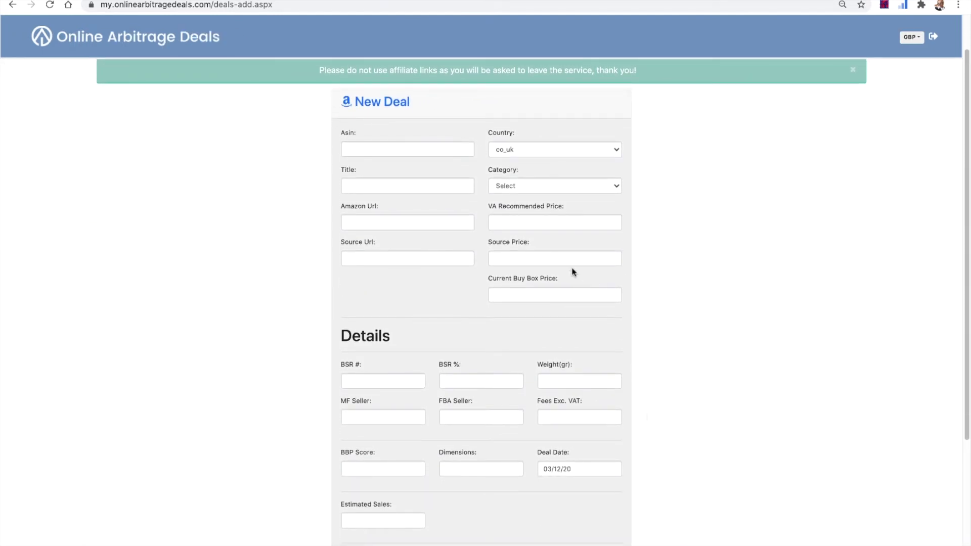
- Copy ASIN B0813R6J45 from the Amazon product page into the deal's Asin field
click(417, 150)
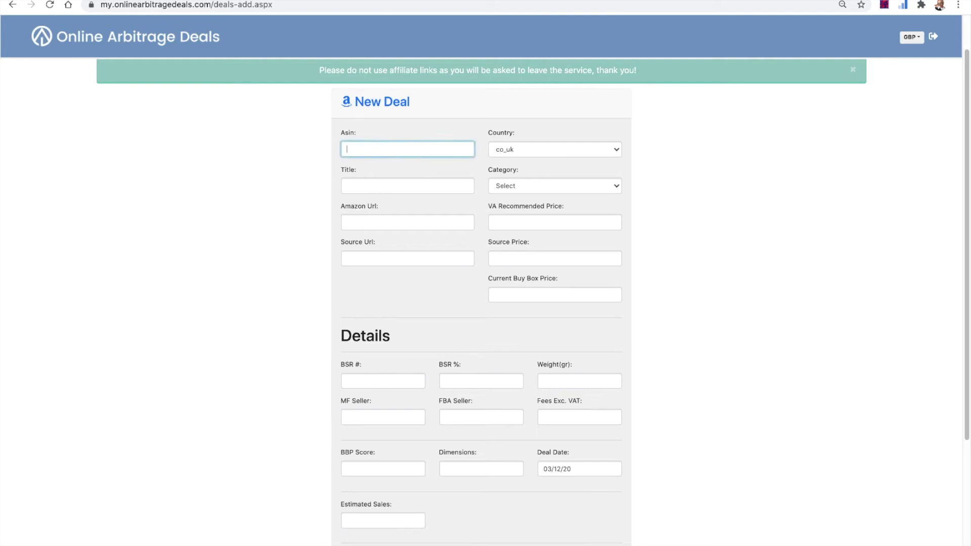
key(ctrl+Tab)
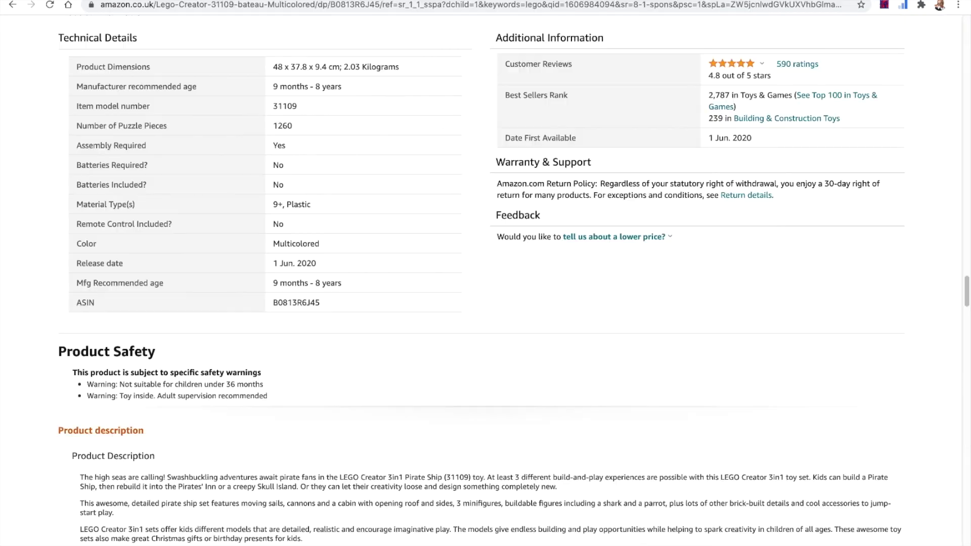
double_click(296, 301)
key(ctrl+c)
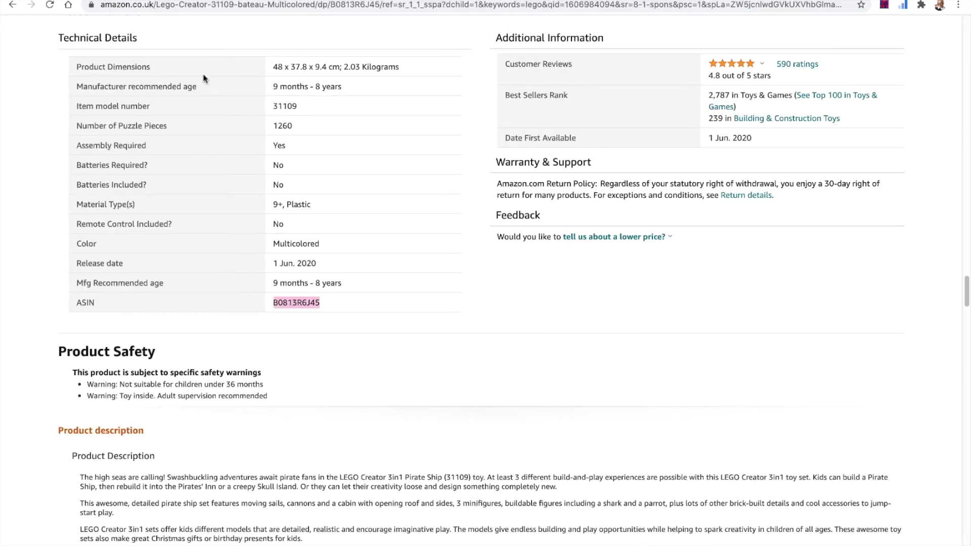
key(ctrl+shift+Tab)
key(ctrl+v)
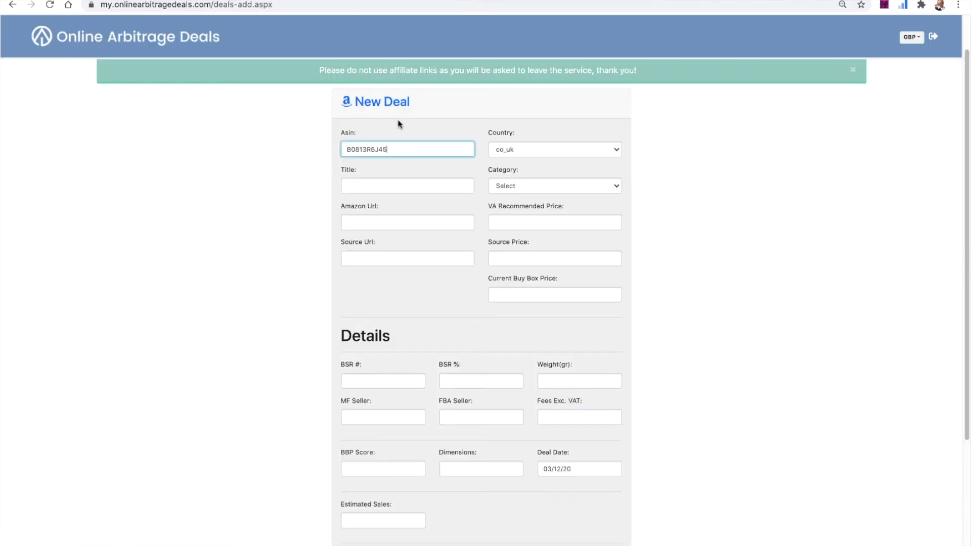
click(403, 185)
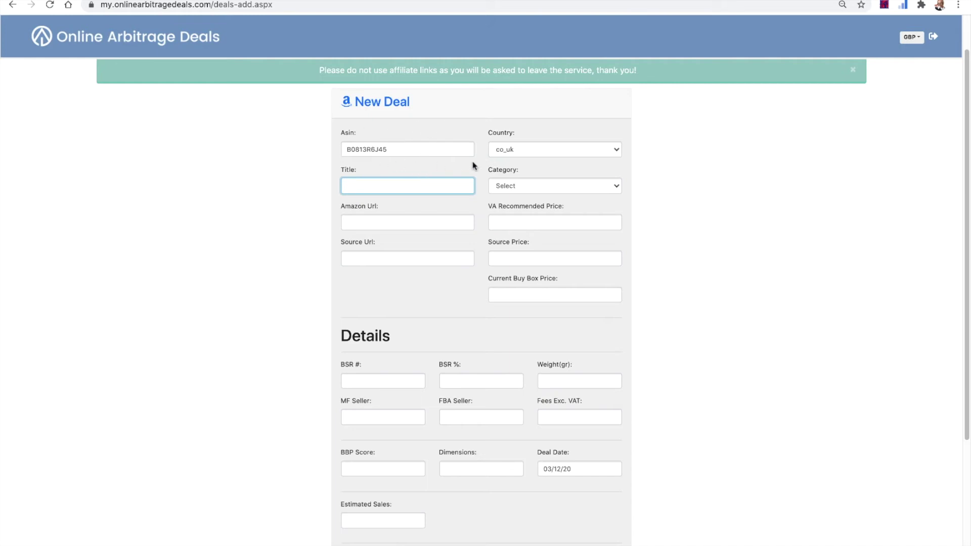
scroll(461, 502, down, 2)
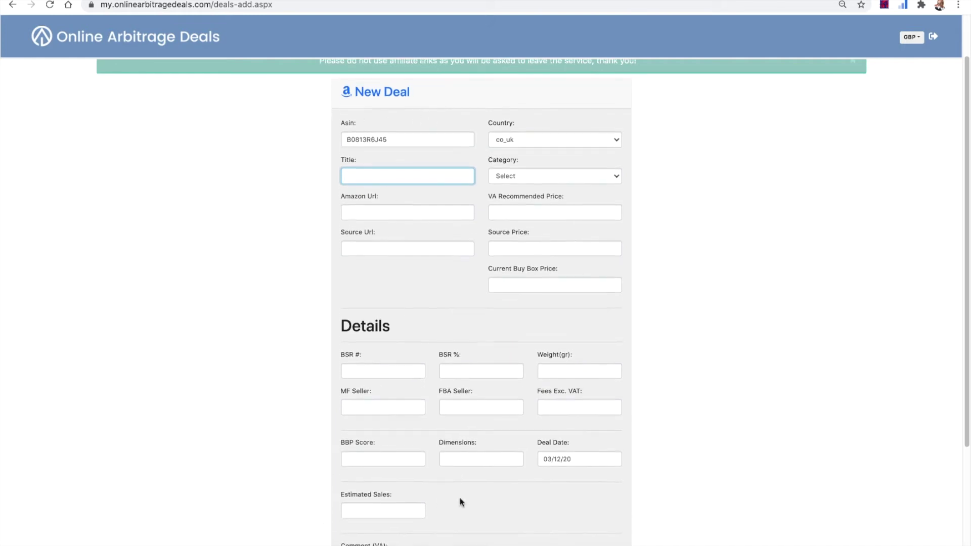
scroll(461, 502, up, 2)
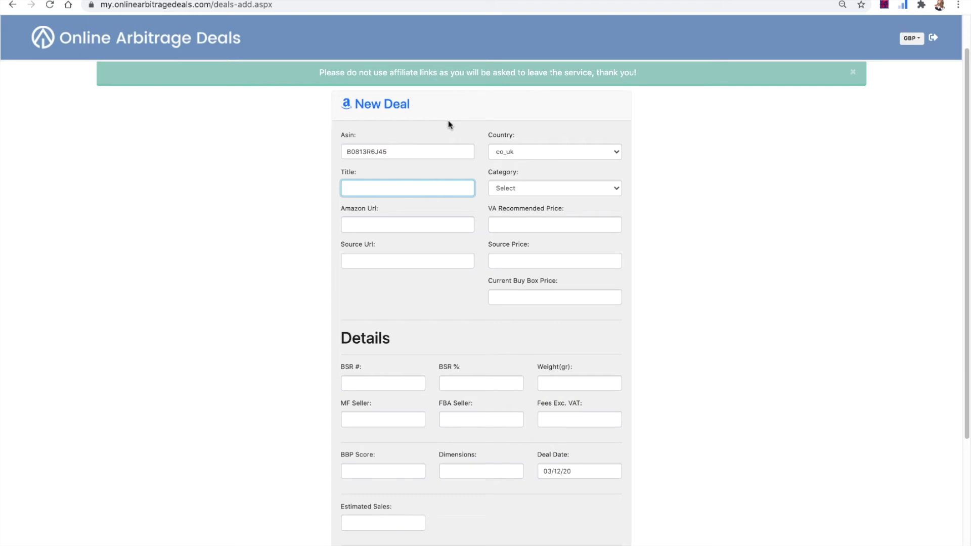
scroll(449, 124, down, 1)
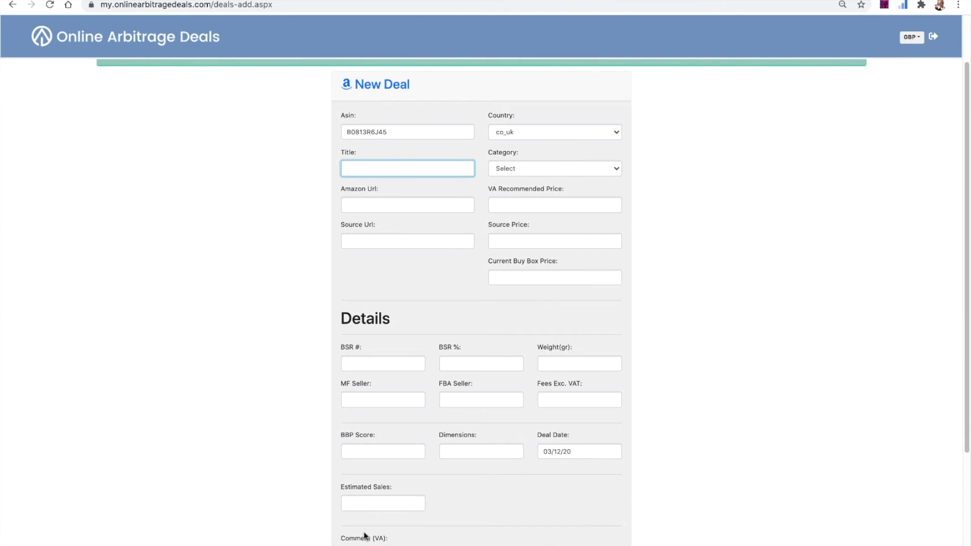
scroll(516, 314, down, 2)
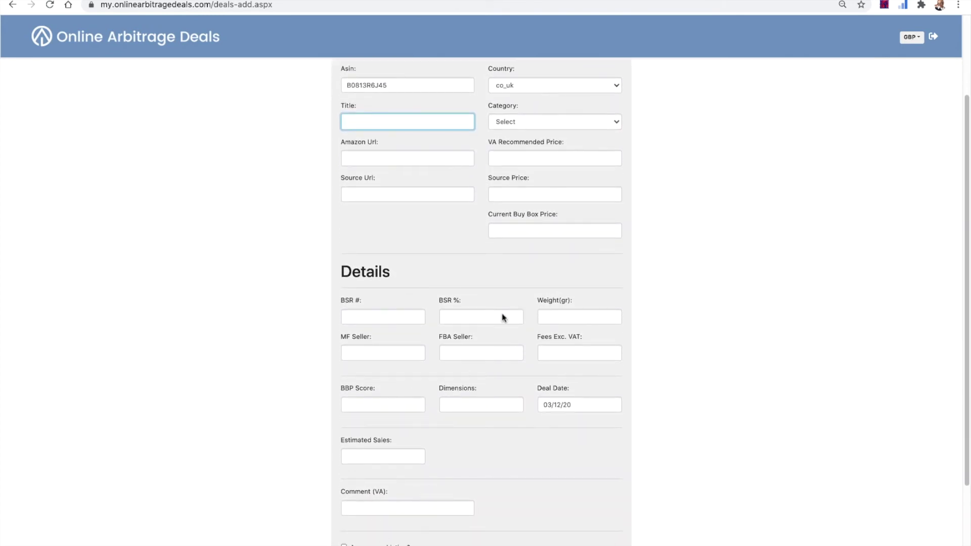
scroll(504, 300, up, 2)
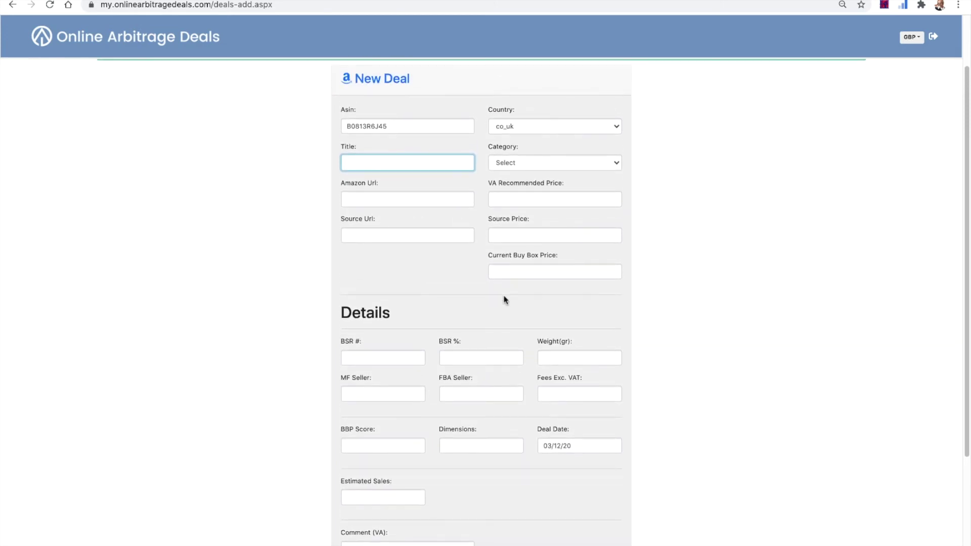
scroll(504, 299, down, 1)
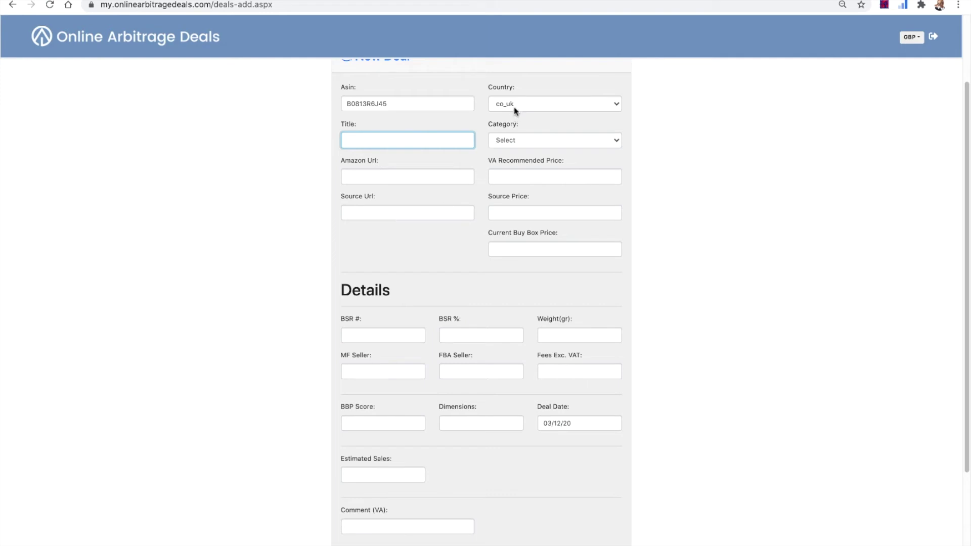
click(513, 172)
click(508, 211)
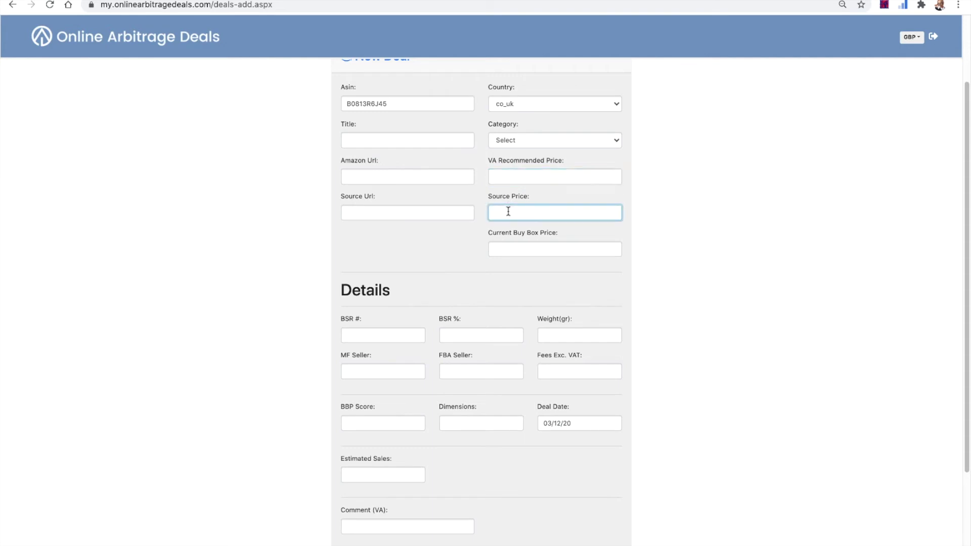
click(507, 248)
scroll(507, 248, down, 1)
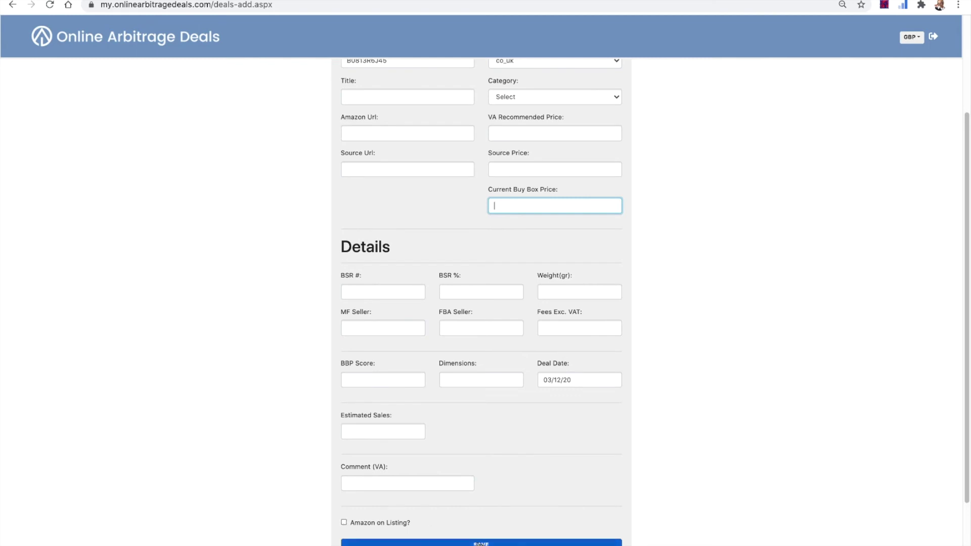
scroll(477, 544, up, 3)
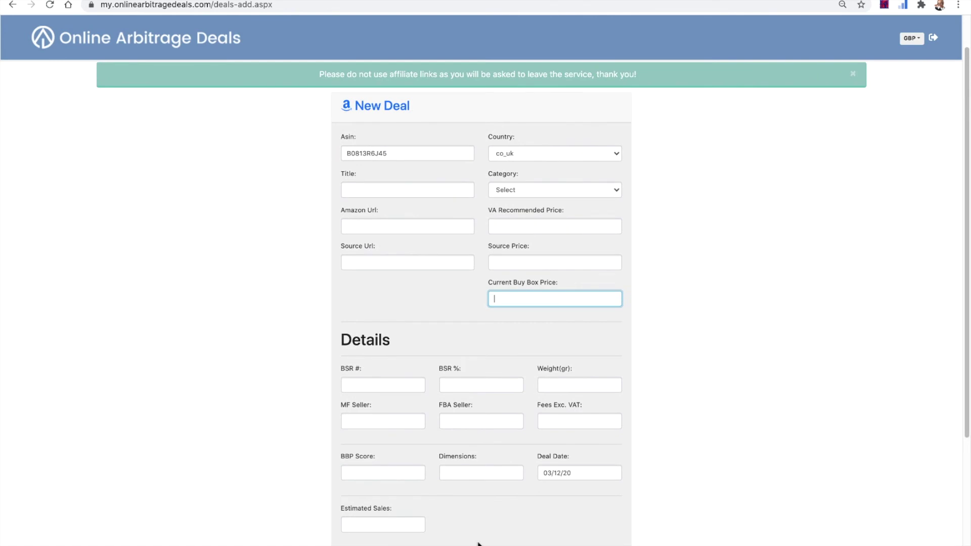
scroll(478, 544, down, 1)
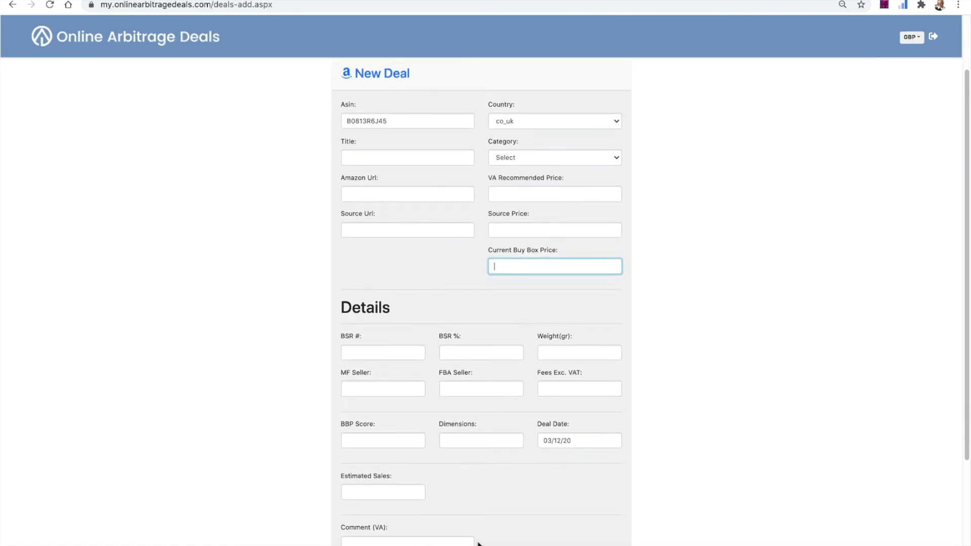